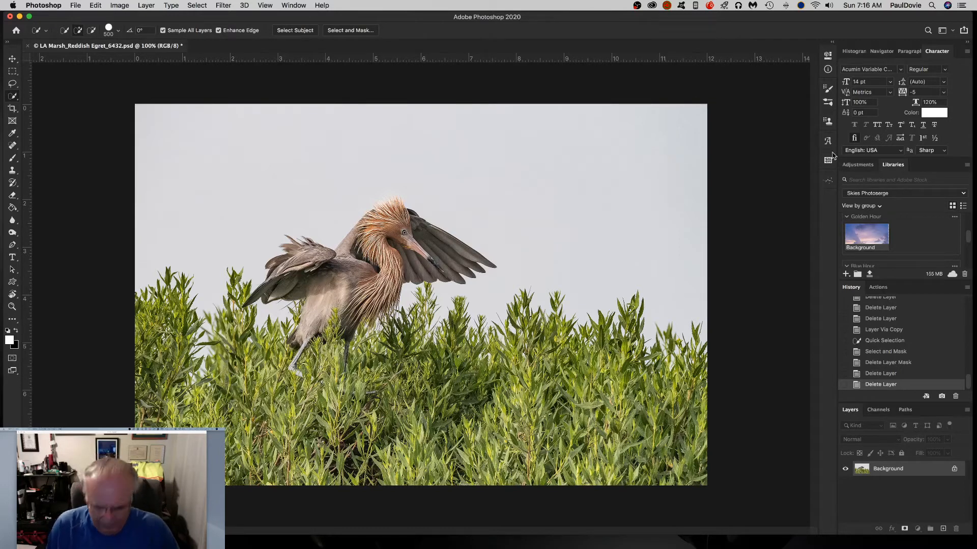
Duplicate the background layer and quick-select the egret together with the grass below it.
{"action": "key", "text": "super+j"}
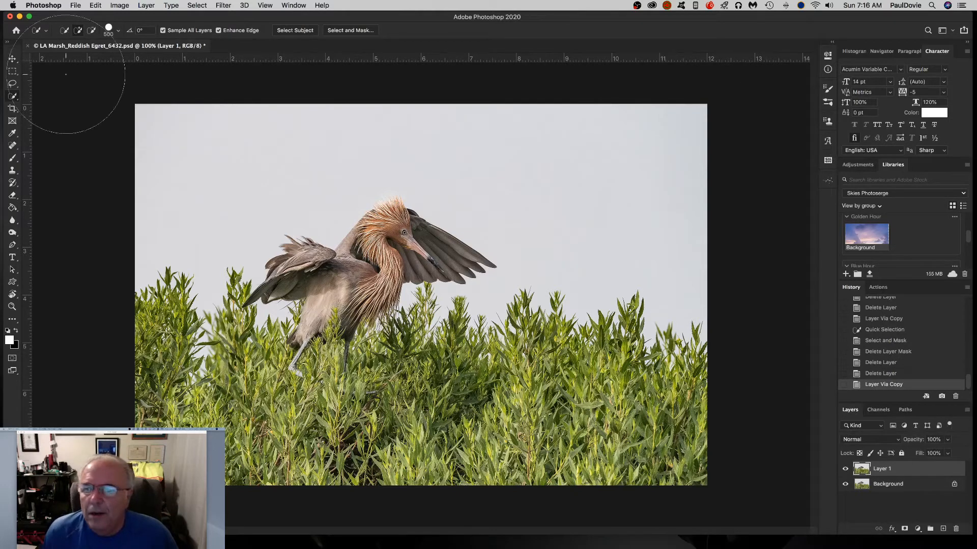
{"action": "right_click", "coordinate": [13, 99]}
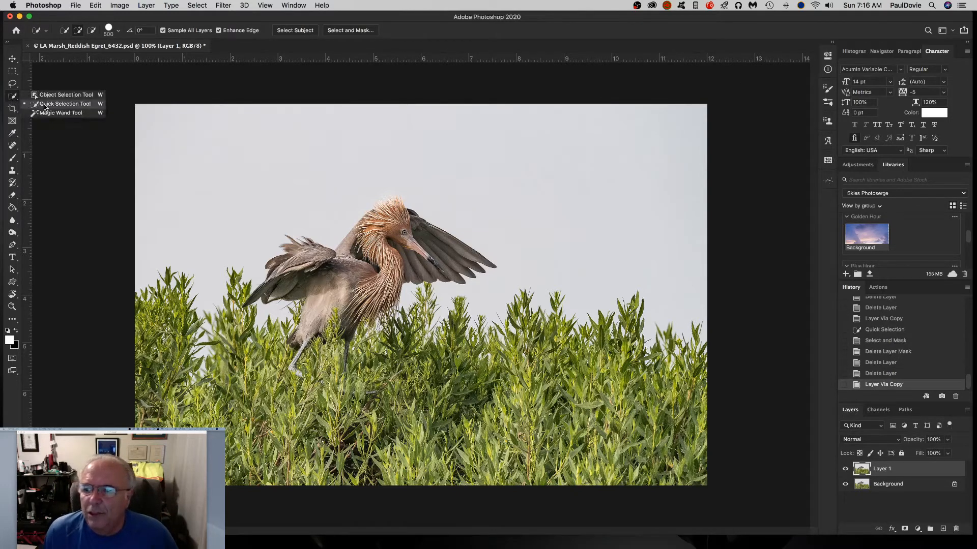
{"action": "left_click", "coordinate": [44, 104]}
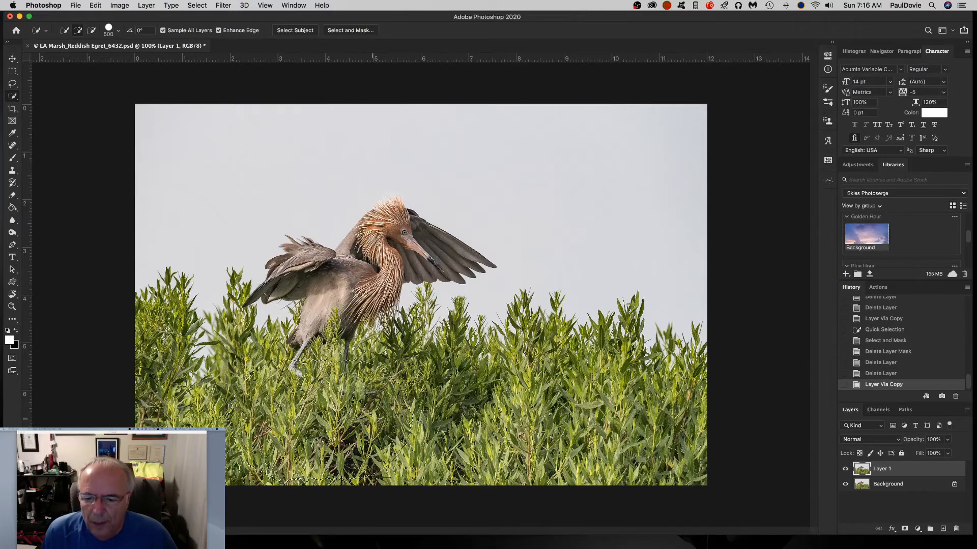
{"action": "mouse_move", "coordinate": [290, 421]}
{"action": "left_mouse_down"}
{"action": "mouse_move", "coordinate": [636, 424]}
{"action": "mouse_move", "coordinate": [508, 351]}
{"action": "mouse_move", "coordinate": [285, 330]}
{"action": "mouse_move", "coordinate": [239, 380]}
{"action": "mouse_move", "coordinate": [195, 360]}
{"action": "mouse_move", "coordinate": [255, 362]}
{"action": "mouse_move", "coordinate": [405, 278]}
{"action": "left_mouse_up"}
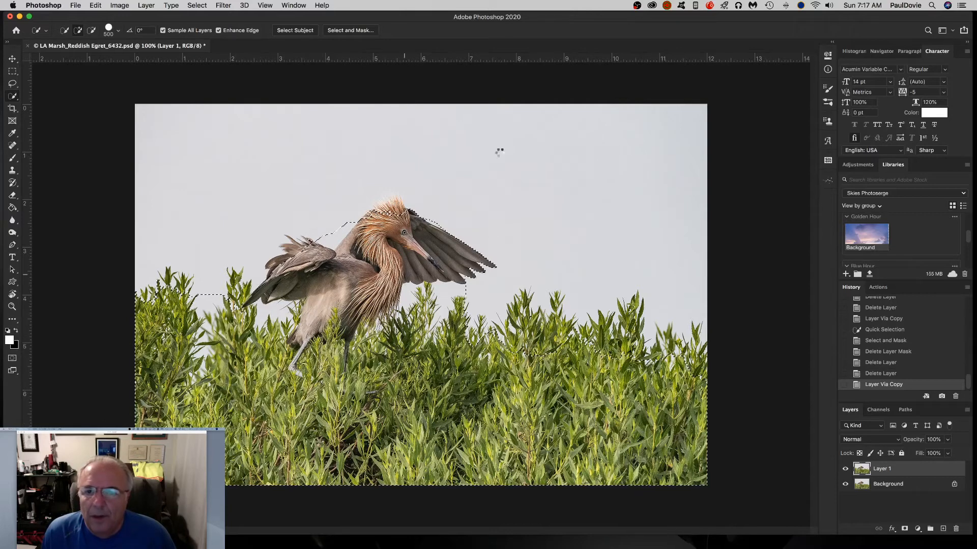
Open Select and Mask and paint with the Refine Edge Brush along the egret's outline and across the grass tops.
{"action": "left_click", "coordinate": [350, 30]}
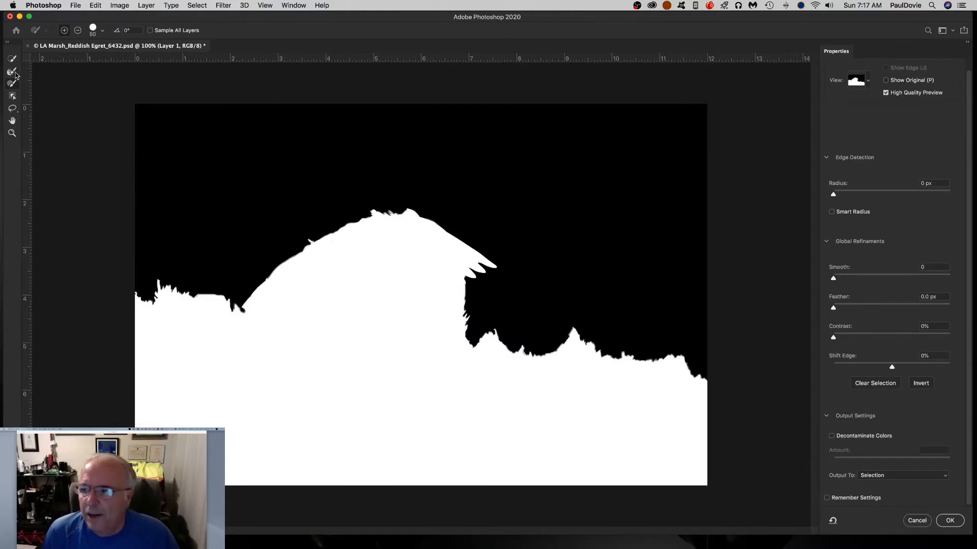
{"action": "left_click", "coordinate": [16, 75]}
{"action": "mouse_move", "coordinate": [356, 244]}
{"action": "left_mouse_down"}
{"action": "mouse_move", "coordinate": [382, 242]}
{"action": "mouse_move", "coordinate": [392, 211]}
{"action": "mouse_move", "coordinate": [452, 212]}
{"action": "mouse_move", "coordinate": [458, 234]}
{"action": "left_mouse_up"}
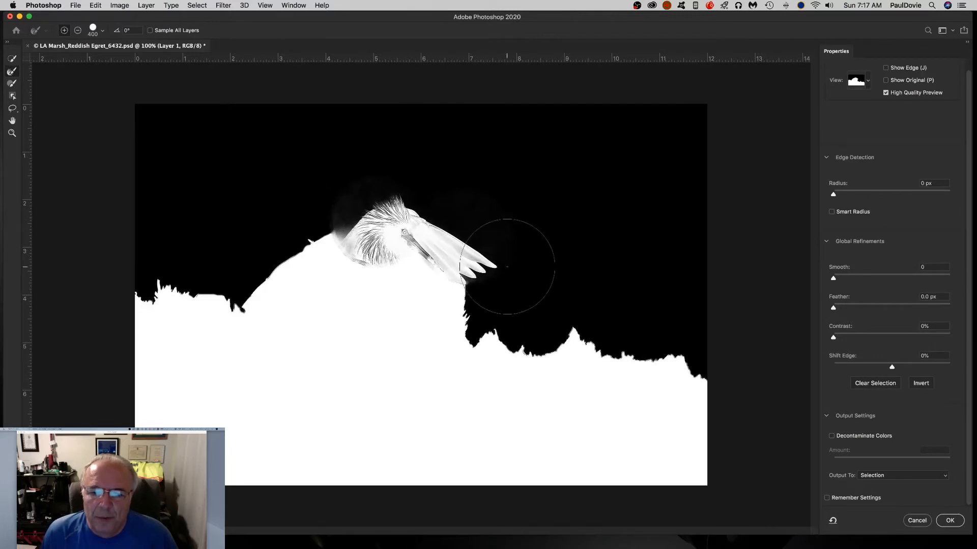
{"action": "mouse_move", "coordinate": [507, 267]}
{"action": "left_mouse_down"}
{"action": "mouse_move", "coordinate": [503, 338]}
{"action": "mouse_move", "coordinate": [495, 337]}
{"action": "mouse_move", "coordinate": [501, 325]}
{"action": "mouse_move", "coordinate": [519, 362]}
{"action": "mouse_move", "coordinate": [584, 370]}
{"action": "mouse_move", "coordinate": [622, 345]}
{"action": "mouse_move", "coordinate": [613, 349]}
{"action": "mouse_move", "coordinate": [640, 361]}
{"action": "mouse_move", "coordinate": [723, 360]}
{"action": "mouse_move", "coordinate": [696, 371]}
{"action": "mouse_move", "coordinate": [683, 397]}
{"action": "mouse_move", "coordinate": [720, 385]}
{"action": "mouse_move", "coordinate": [714, 413]}
{"action": "mouse_move", "coordinate": [598, 388]}
{"action": "mouse_move", "coordinate": [570, 344]}
{"action": "mouse_move", "coordinate": [570, 304]}
{"action": "left_mouse_up"}
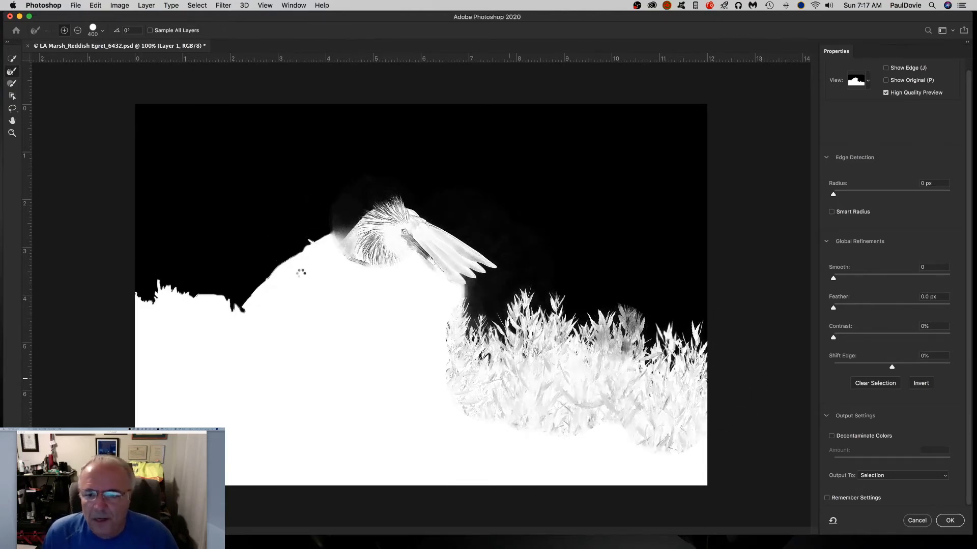
{"action": "mouse_move", "coordinate": [301, 273]}
{"action": "left_mouse_down"}
{"action": "mouse_move", "coordinate": [277, 262]}
{"action": "mouse_move", "coordinate": [277, 294]}
{"action": "left_mouse_up"}
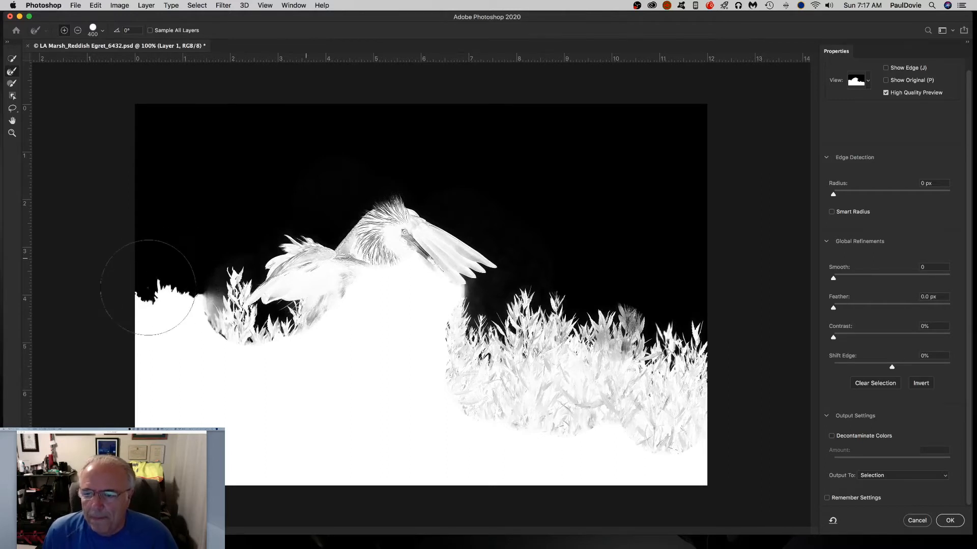
{"action": "mouse_move", "coordinate": [148, 288]}
{"action": "left_mouse_down"}
{"action": "mouse_move", "coordinate": [181, 379]}
{"action": "mouse_move", "coordinate": [139, 391]}
{"action": "mouse_move", "coordinate": [239, 361]}
{"action": "mouse_move", "coordinate": [291, 359]}
{"action": "mouse_move", "coordinate": [282, 381]}
{"action": "left_mouse_up"}
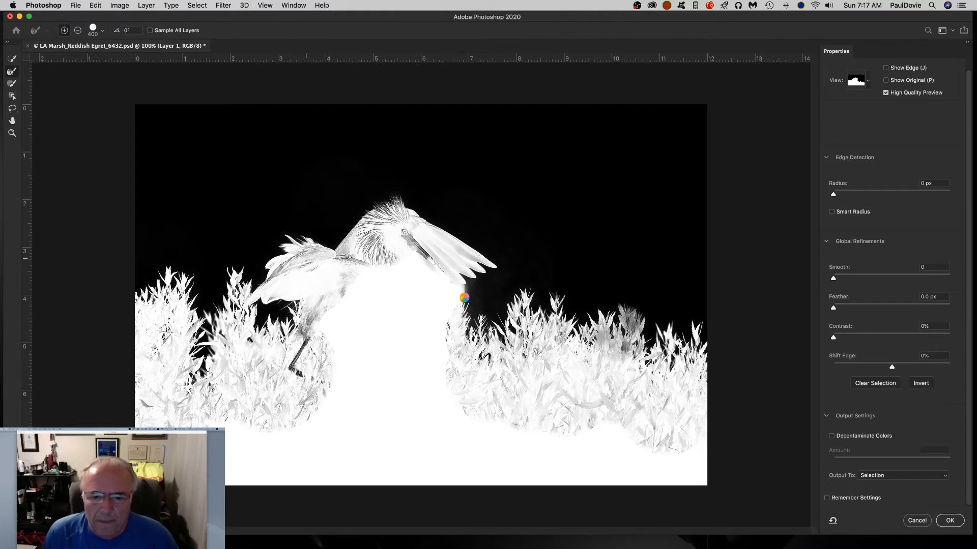
{"action": "mouse_move", "coordinate": [458, 298]}
{"action": "left_mouse_down"}
{"action": "mouse_move", "coordinate": [416, 350]}
{"action": "mouse_move", "coordinate": [415, 339]}
{"action": "mouse_move", "coordinate": [451, 311]}
{"action": "mouse_move", "coordinate": [437, 348]}
{"action": "left_mouse_up"}
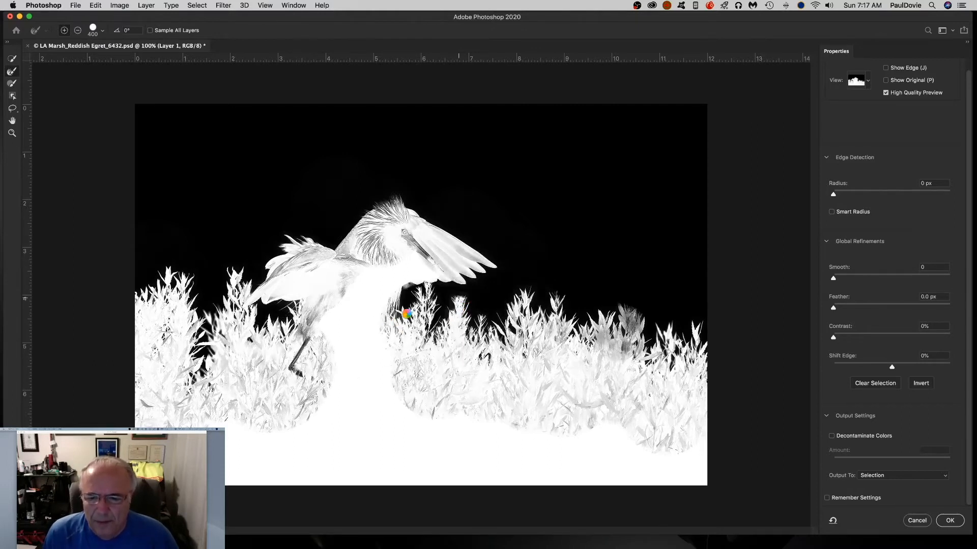
{"action": "mouse_move", "coordinate": [405, 320]}
{"action": "left_mouse_down"}
{"action": "mouse_move", "coordinate": [375, 370]}
{"action": "mouse_move", "coordinate": [360, 376]}
{"action": "left_mouse_up"}
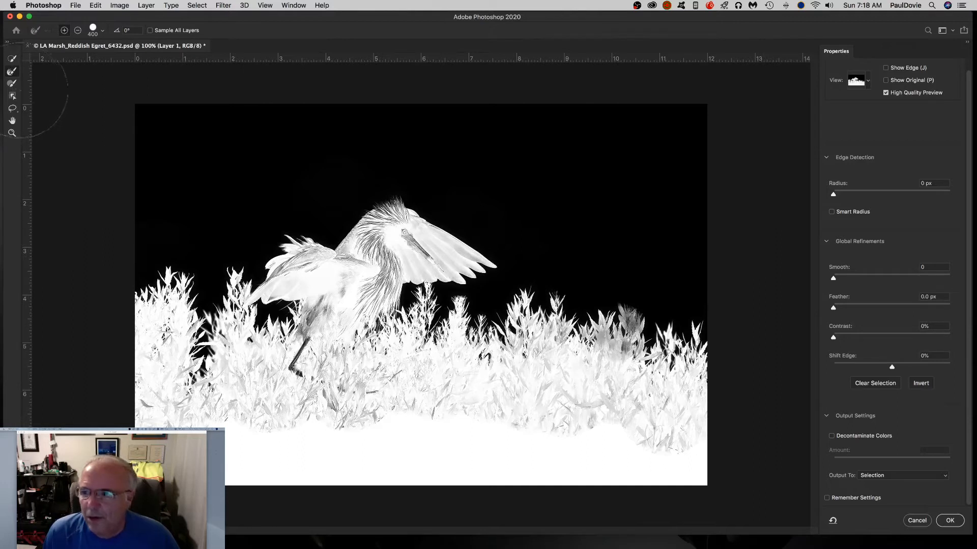
Paint with the Brush tool over the egret's body and wing to add them fully to the mask.
{"action": "left_click", "coordinate": [10, 84]}
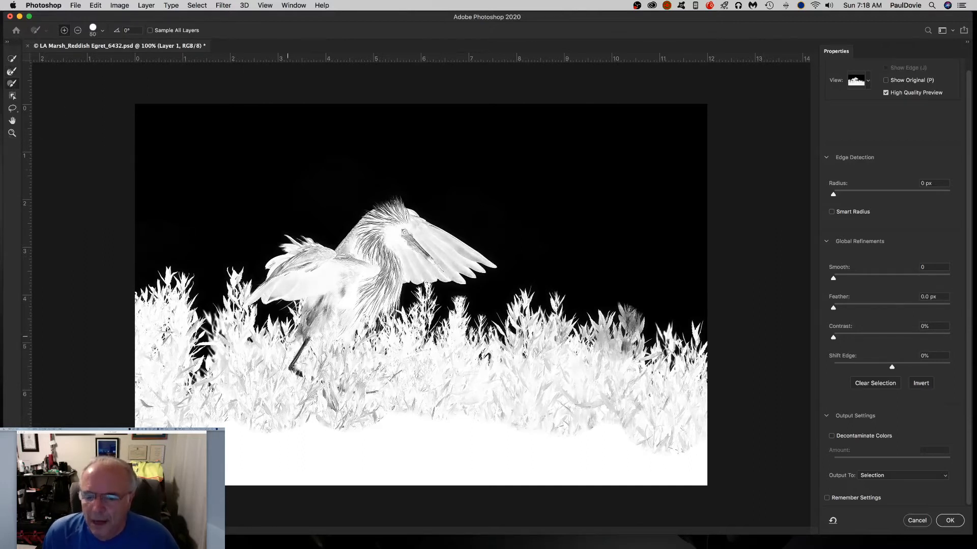
{"action": "mouse_move", "coordinate": [305, 333]}
{"action": "left_mouse_down"}
{"action": "mouse_move", "coordinate": [291, 364]}
{"action": "mouse_move", "coordinate": [317, 381]}
{"action": "left_mouse_up"}
{"action": "mouse_move", "coordinate": [324, 316]}
{"action": "left_mouse_down"}
{"action": "mouse_move", "coordinate": [304, 332]}
{"action": "mouse_move", "coordinate": [337, 300]}
{"action": "mouse_move", "coordinate": [324, 334]}
{"action": "mouse_move", "coordinate": [350, 304]}
{"action": "mouse_move", "coordinate": [359, 266]}
{"action": "mouse_move", "coordinate": [309, 252]}
{"action": "mouse_move", "coordinate": [282, 264]}
{"action": "mouse_move", "coordinate": [271, 280]}
{"action": "mouse_move", "coordinate": [309, 265]}
{"action": "mouse_move", "coordinate": [273, 290]}
{"action": "mouse_move", "coordinate": [372, 253]}
{"action": "mouse_move", "coordinate": [396, 267]}
{"action": "mouse_move", "coordinate": [393, 285]}
{"action": "mouse_move", "coordinate": [399, 255]}
{"action": "mouse_move", "coordinate": [424, 253]}
{"action": "mouse_move", "coordinate": [401, 215]}
{"action": "mouse_move", "coordinate": [381, 215]}
{"action": "mouse_move", "coordinate": [348, 250]}
{"action": "mouse_move", "coordinate": [407, 215]}
{"action": "left_mouse_up"}
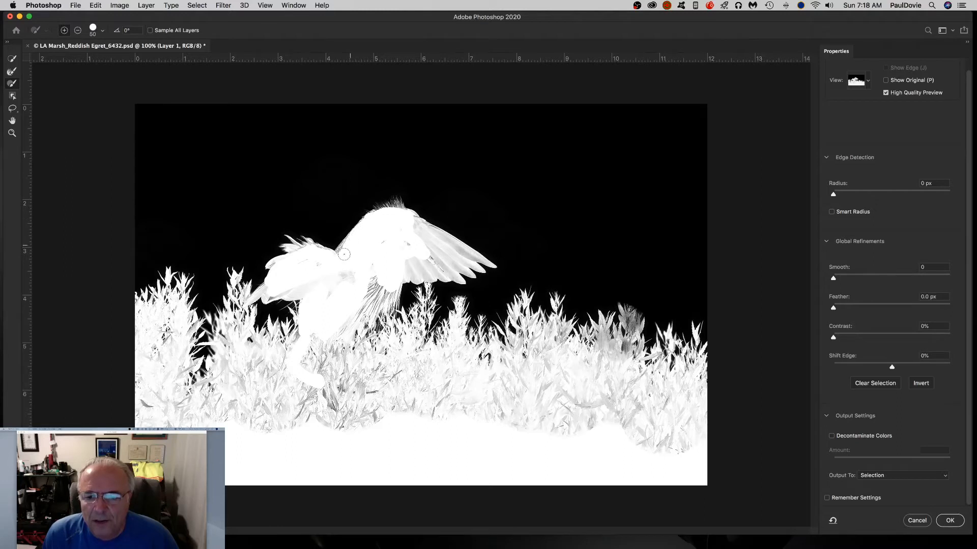
{"action": "mouse_move", "coordinate": [352, 269]}
{"action": "left_mouse_down"}
{"action": "mouse_move", "coordinate": [376, 288]}
{"action": "mouse_move", "coordinate": [366, 307]}
{"action": "mouse_move", "coordinate": [392, 294]}
{"action": "mouse_move", "coordinate": [378, 298]}
{"action": "mouse_move", "coordinate": [372, 279]}
{"action": "mouse_move", "coordinate": [328, 292]}
{"action": "mouse_move", "coordinate": [356, 268]}
{"action": "mouse_move", "coordinate": [342, 254]}
{"action": "mouse_move", "coordinate": [290, 290]}
{"action": "mouse_move", "coordinate": [316, 285]}
{"action": "mouse_move", "coordinate": [266, 289]}
{"action": "mouse_move", "coordinate": [308, 286]}
{"action": "left_mouse_up"}
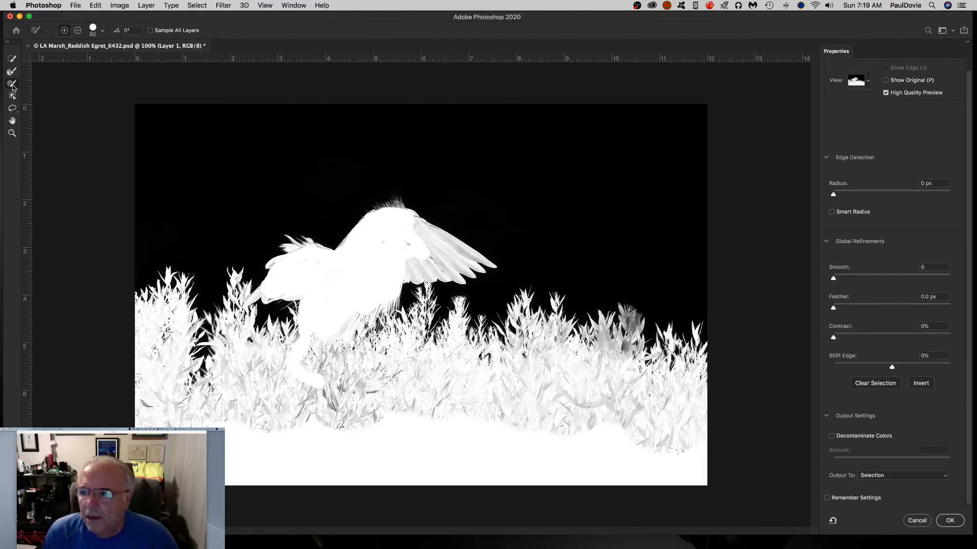
Reduce the brush size and paint the remaining wing area into the mask with the Brush tool.
{"action": "left_click", "coordinate": [13, 72]}
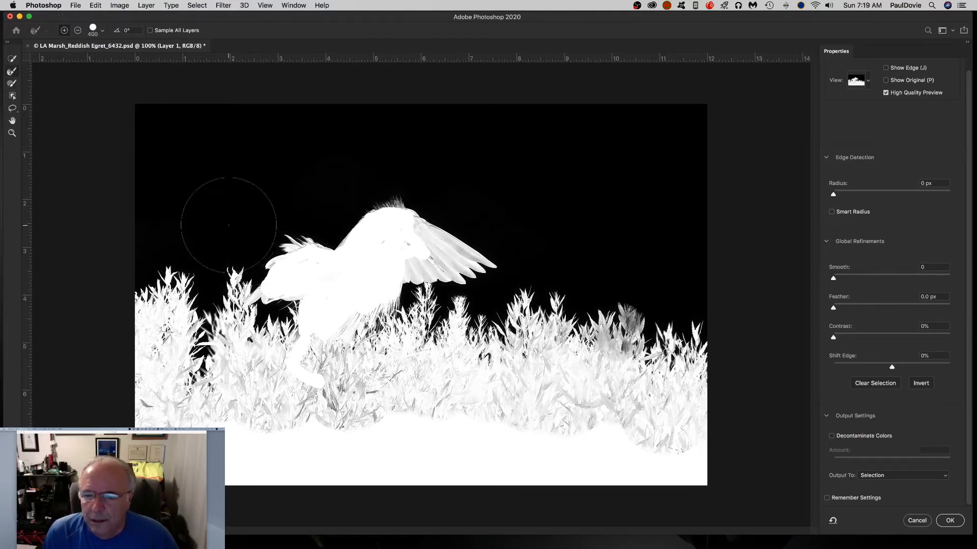
{"action": "key", "text": "bracketleft"}
{"action": "key", "text": "bracketleft"}
{"action": "key", "text": "bracketleft"}
{"action": "key", "text": "bracketleft"}
{"action": "key", "text": "bracketleft"}
{"action": "key", "text": "bracketleft"}
{"action": "key", "text": "bracketleft"}
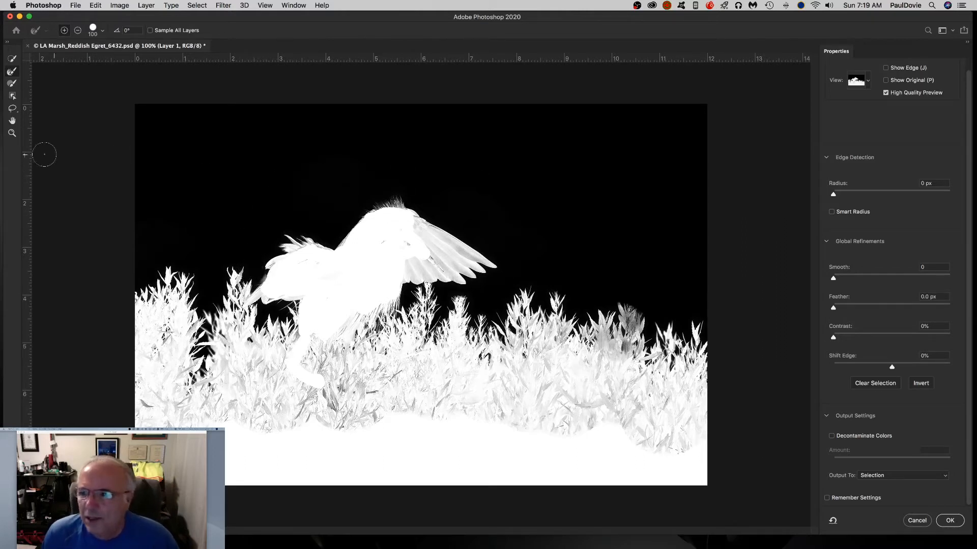
{"action": "left_click", "coordinate": [11, 84]}
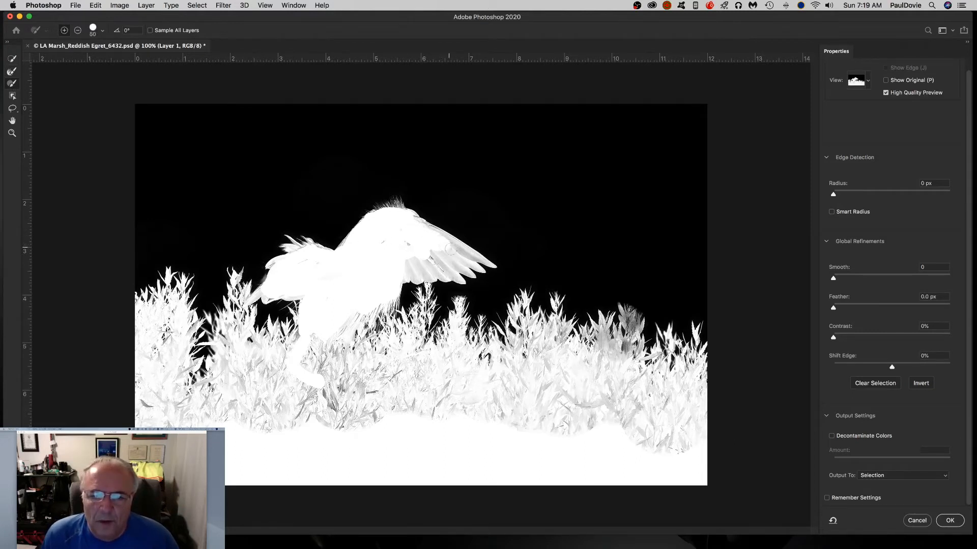
{"action": "mouse_move", "coordinate": [450, 249]}
{"action": "left_mouse_down"}
{"action": "mouse_move", "coordinate": [431, 258]}
{"action": "mouse_move", "coordinate": [450, 265]}
{"action": "mouse_move", "coordinate": [416, 267]}
{"action": "mouse_move", "coordinate": [436, 266]}
{"action": "mouse_move", "coordinate": [401, 260]}
{"action": "mouse_move", "coordinate": [417, 246]}
{"action": "mouse_move", "coordinate": [391, 249]}
{"action": "left_mouse_up"}
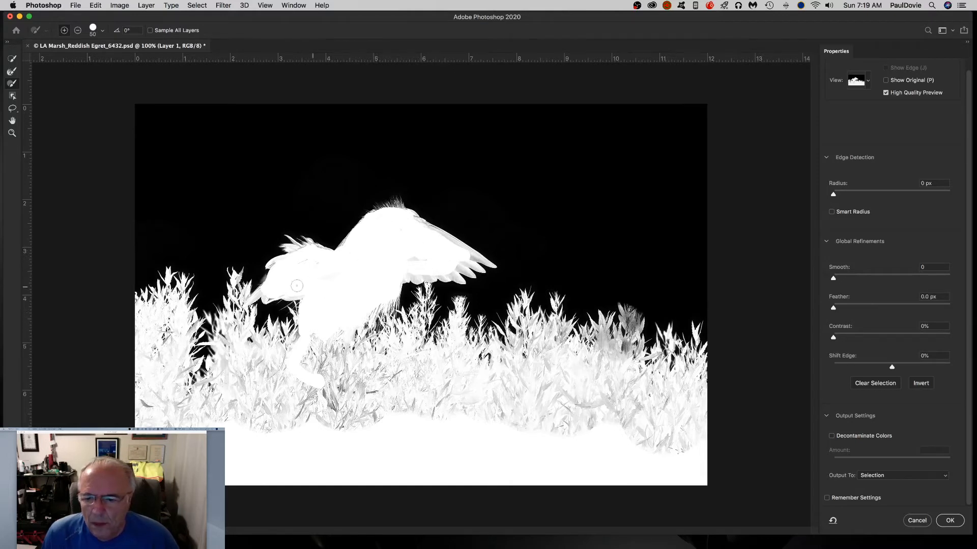
Set the output to New Layer with Layer Mask and apply the Select and Mask result.
{"action": "key", "text": "bracketleft"}
{"action": "key", "text": "bracketleft"}
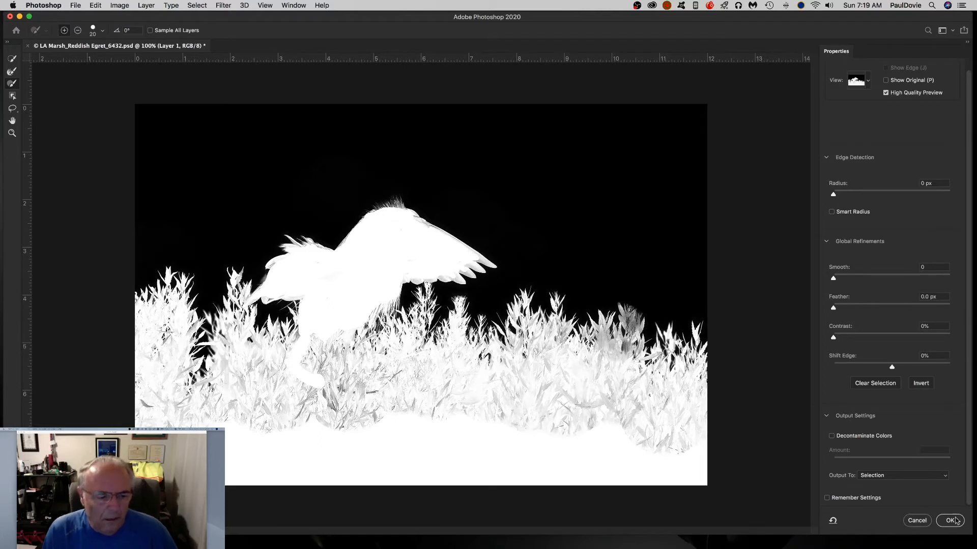
{"action": "left_click", "coordinate": [947, 478]}
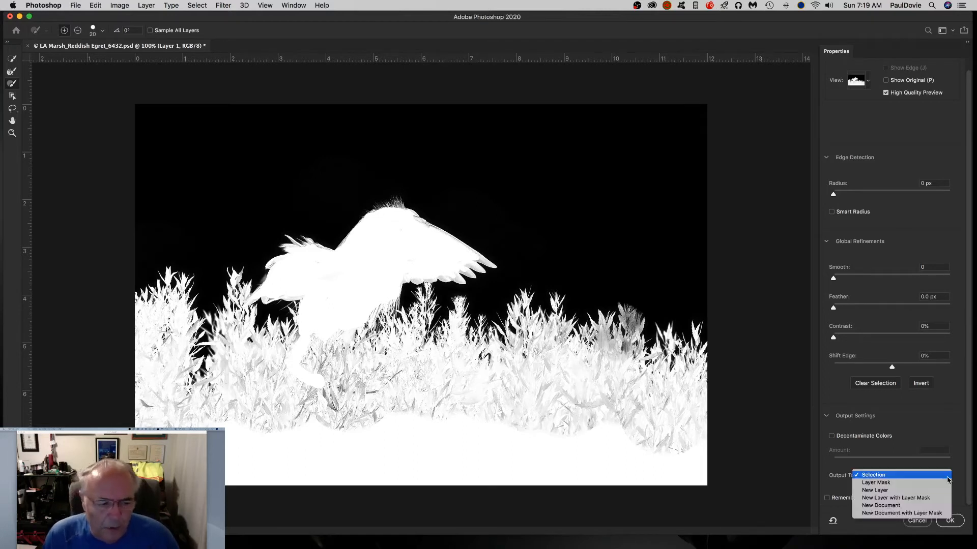
{"action": "left_click", "coordinate": [931, 498]}
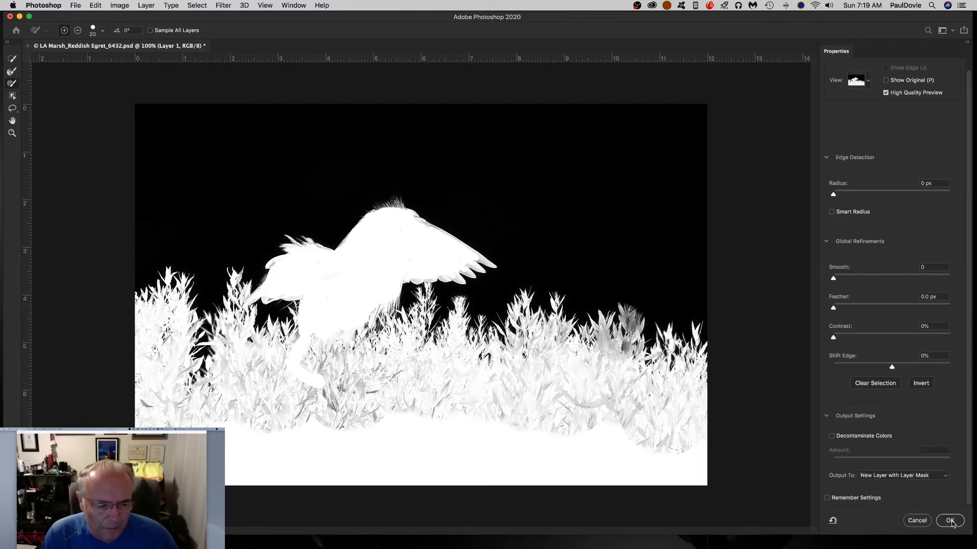
{"action": "left_click", "coordinate": [950, 520]}
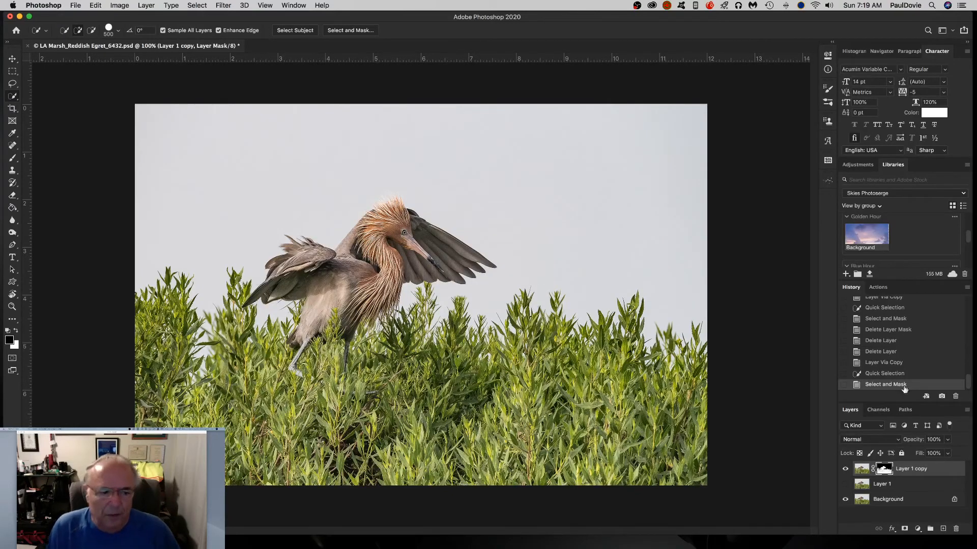
Toggle the lower layer's visibility to check the cutout against transparency.
{"action": "left_click", "coordinate": [845, 500]}
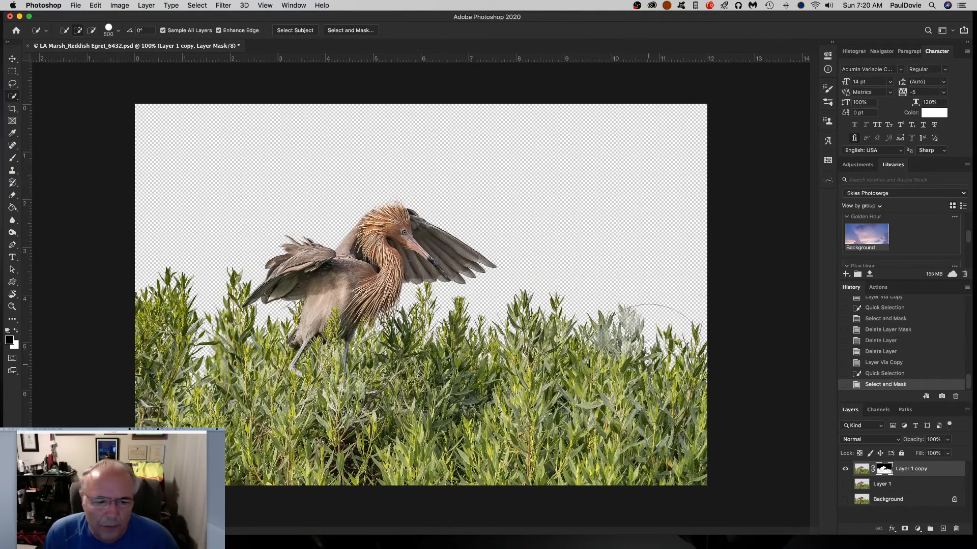
{"action": "left_click", "coordinate": [845, 500]}
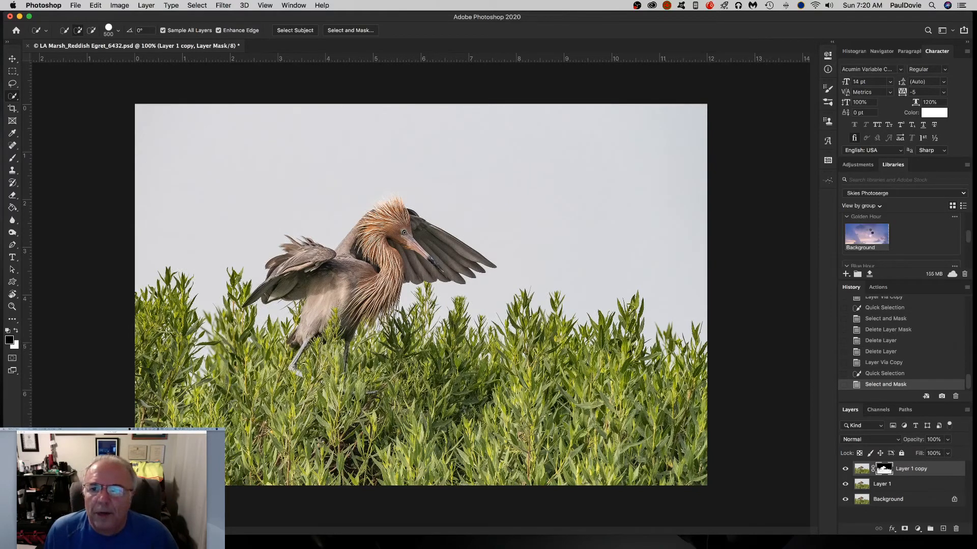
Open the Golden Hour sky from the library, drag it into the egret document, and place it beneath the masked layer.
{"action": "double_click", "coordinate": [868, 233]}
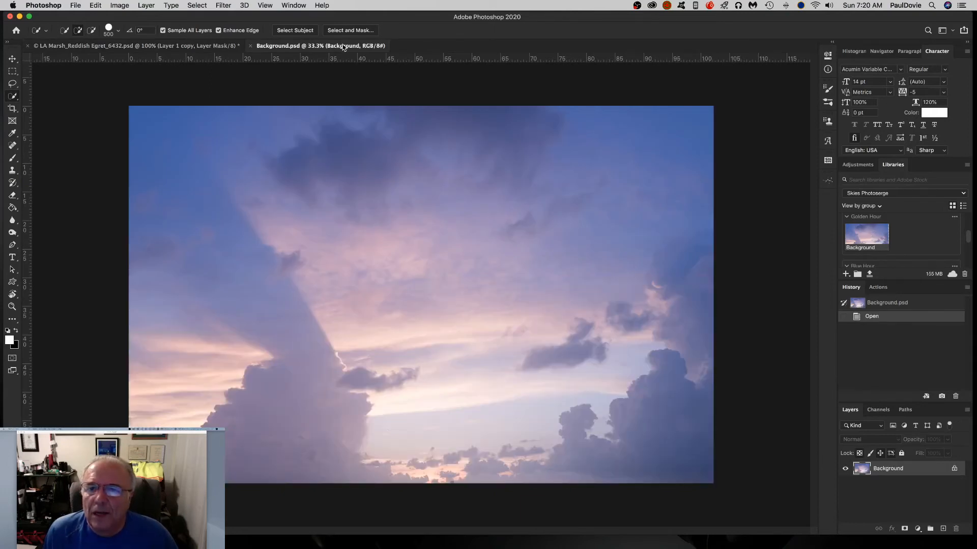
{"action": "left_click_drag", "start_coordinate": [344, 46], "coordinate": [742, 331]}
{"action": "left_click", "coordinate": [13, 58]}
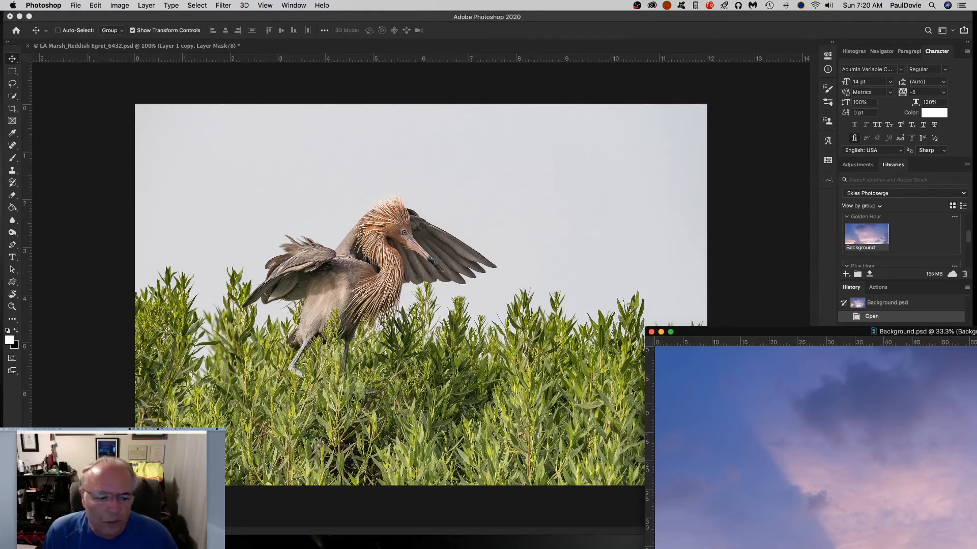
{"action": "left_click_drag", "start_coordinate": [746, 415], "coordinate": [309, 247]}
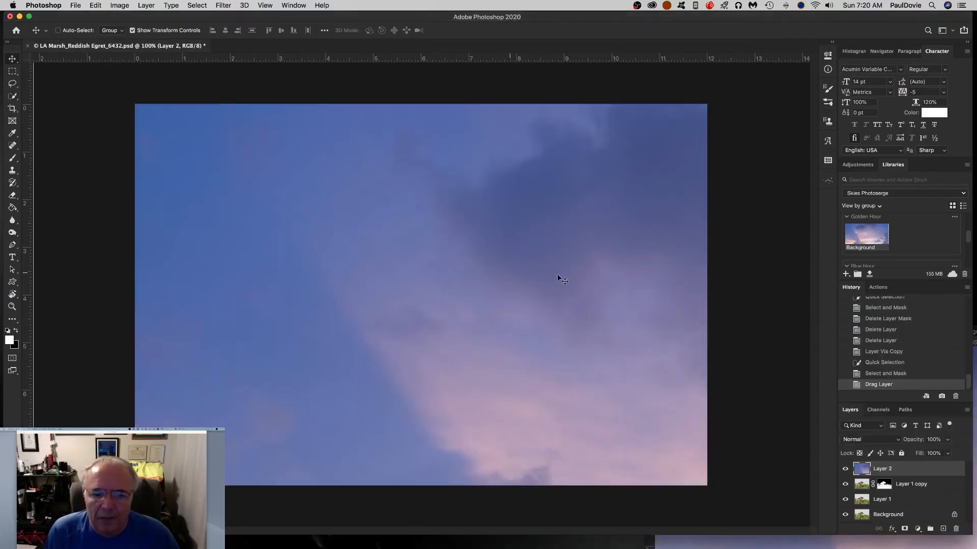
{"action": "left_click_drag", "start_coordinate": [863, 469], "coordinate": [865, 492]}
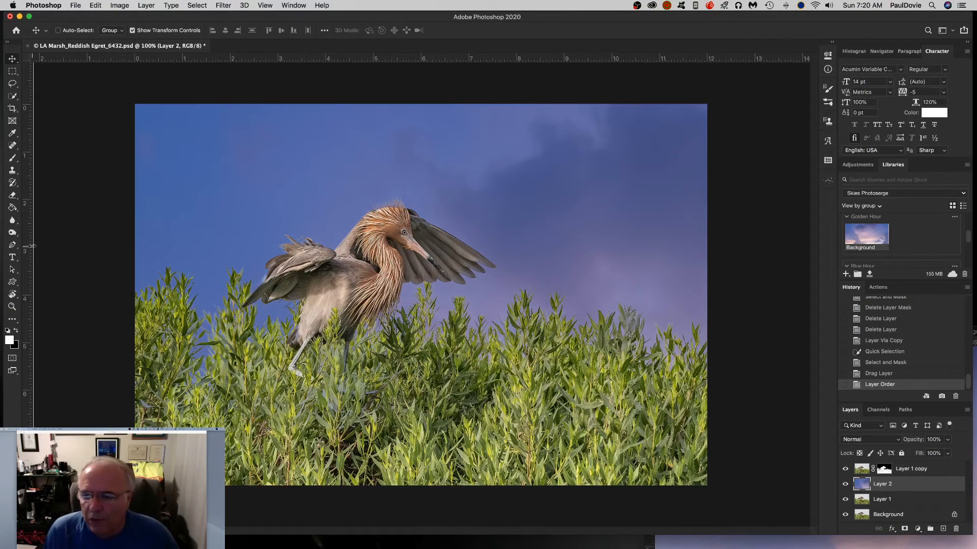
Move and free-transform the sky layer so it fills the frame behind the egret.
{"action": "left_click_drag", "start_coordinate": [188, 230], "coordinate": [264, 305]}
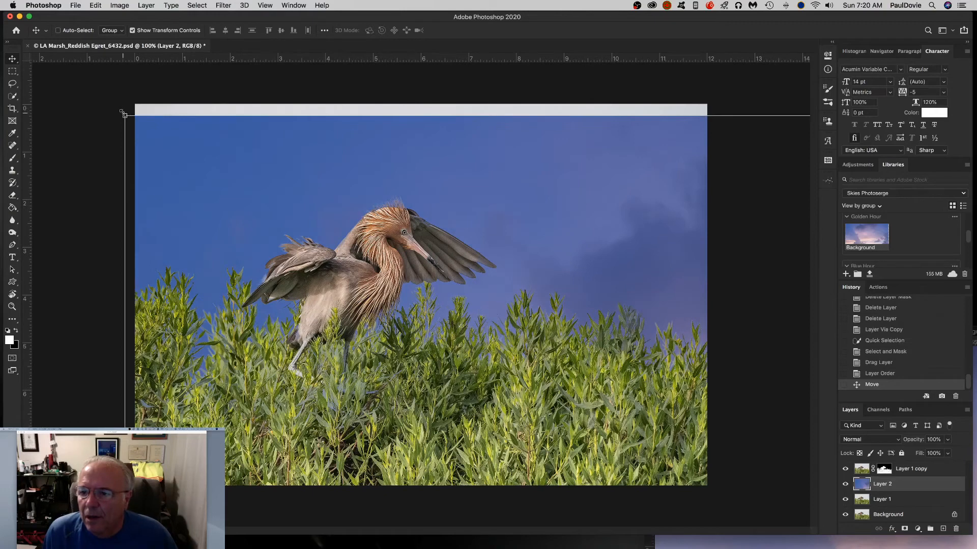
{"action": "left_click_drag", "start_coordinate": [124, 116], "coordinate": [399, 315]}
{"action": "left_click_drag", "start_coordinate": [550, 342], "coordinate": [432, 247]}
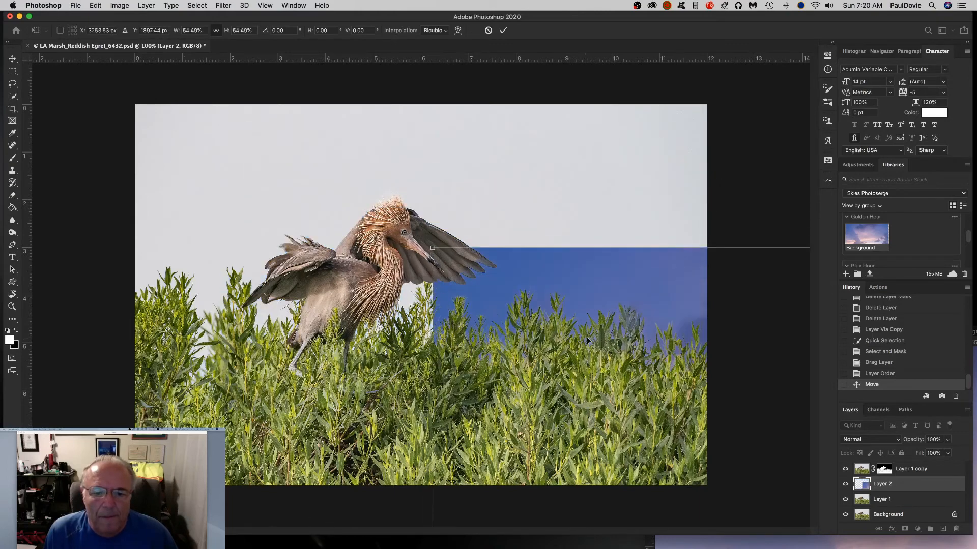
{"action": "left_click_drag", "start_coordinate": [557, 317], "coordinate": [290, 159]}
{"action": "left_click_drag", "start_coordinate": [164, 88], "coordinate": [361, 216]}
{"action": "left_click_drag", "start_coordinate": [501, 266], "coordinate": [256, 150]}
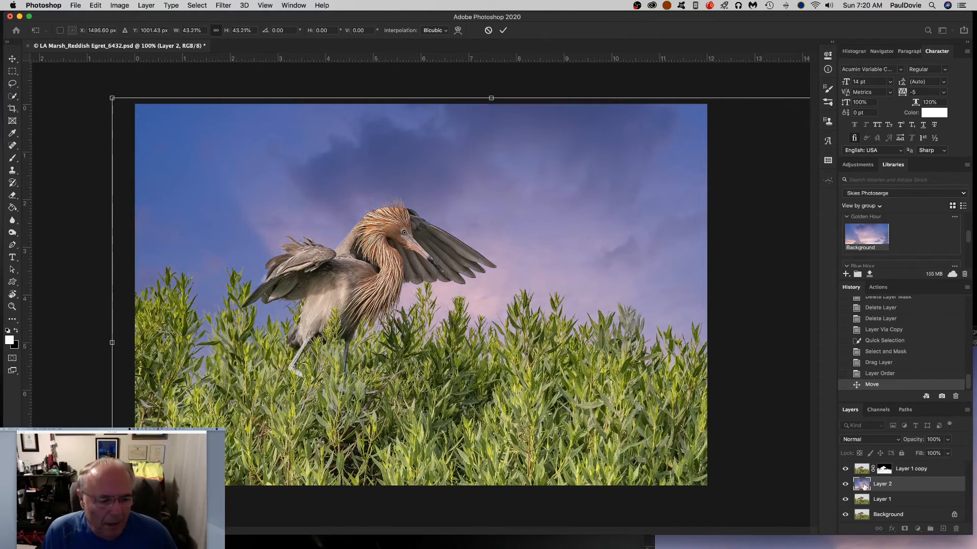
{"action": "key", "text": "Return"}
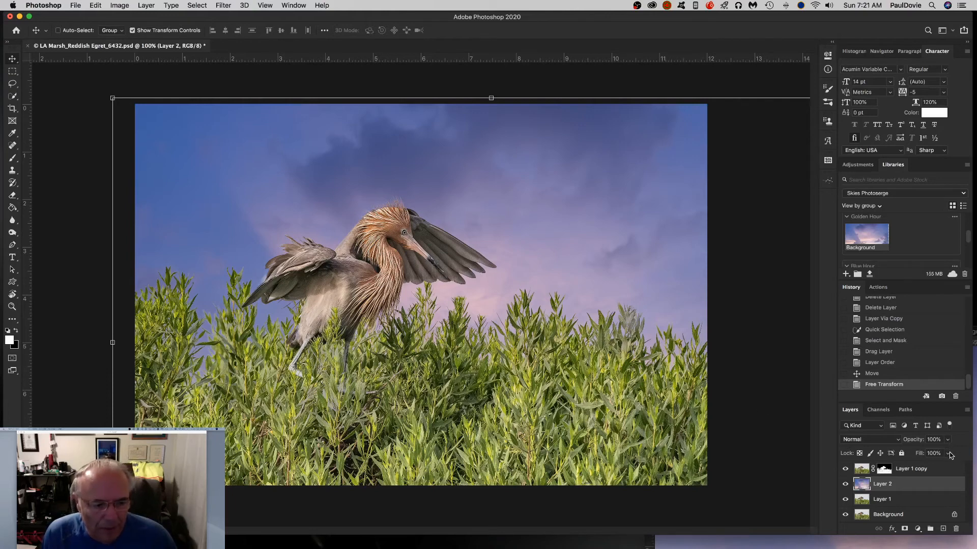
Reposition the sky and lower the sky layer's fill to 63%.
{"action": "left_click", "coordinate": [947, 454]}
{"action": "left_click_drag", "start_coordinate": [949, 467], "coordinate": [938, 467]}
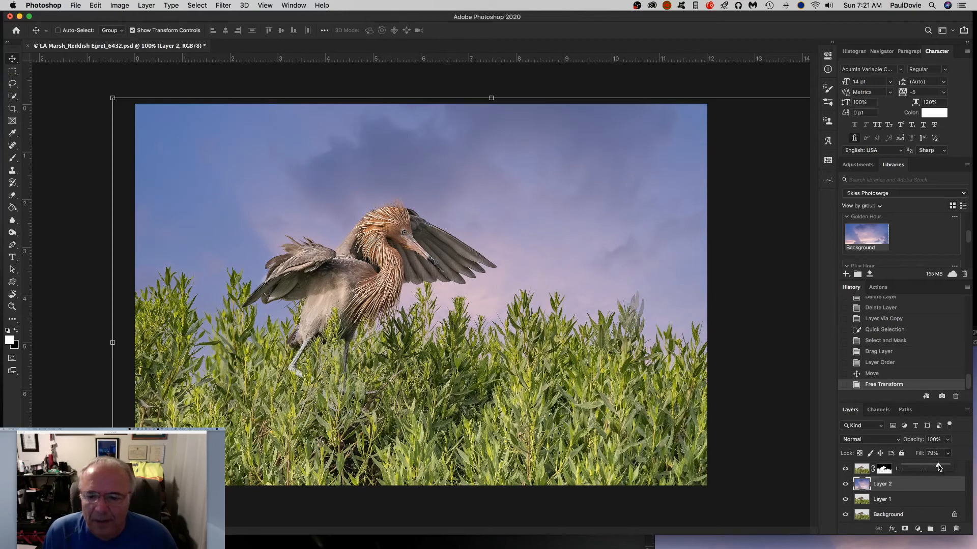
{"action": "left_click_drag", "start_coordinate": [939, 468], "coordinate": [935, 467]}
{"action": "left_click_drag", "start_coordinate": [678, 254], "coordinate": [569, 206]}
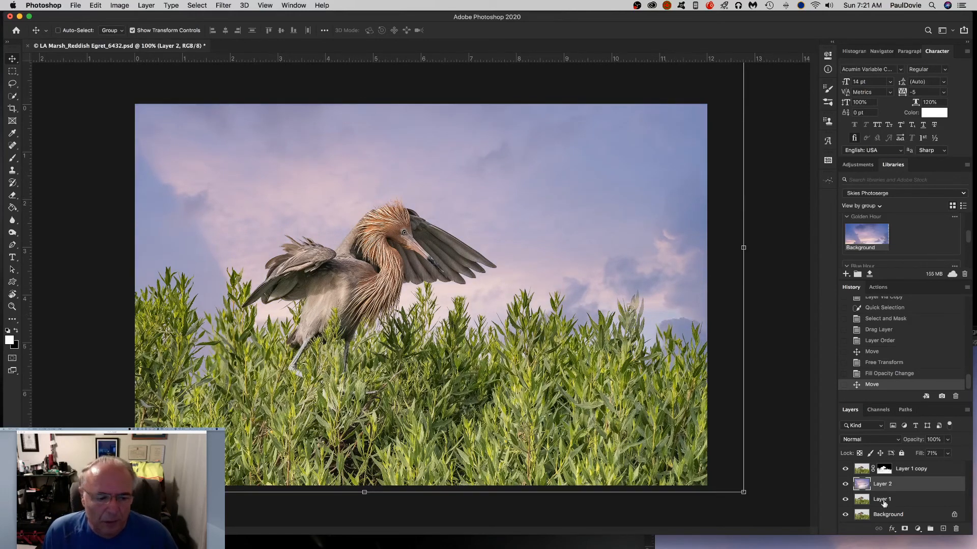
{"action": "left_click", "coordinate": [947, 453]}
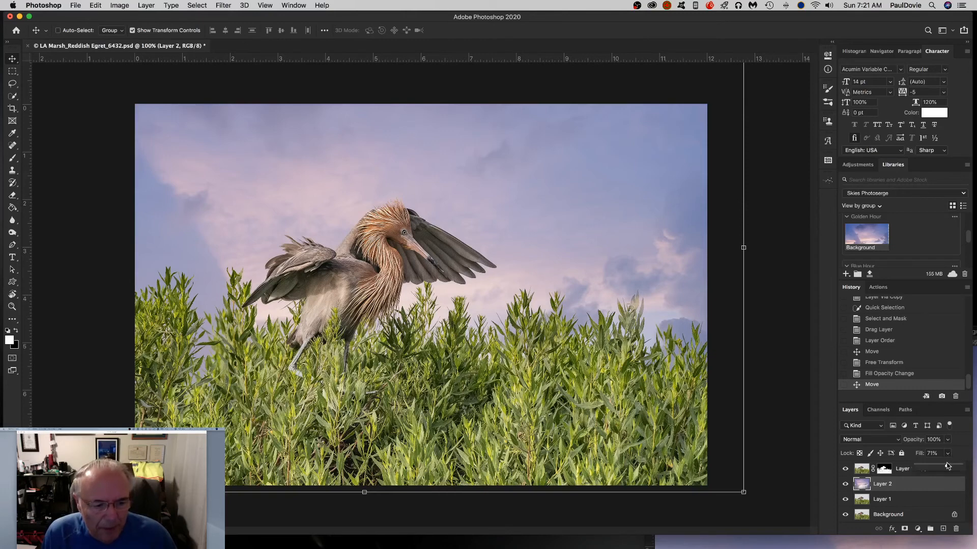
{"action": "left_click_drag", "start_coordinate": [948, 466], "coordinate": [944, 467]}
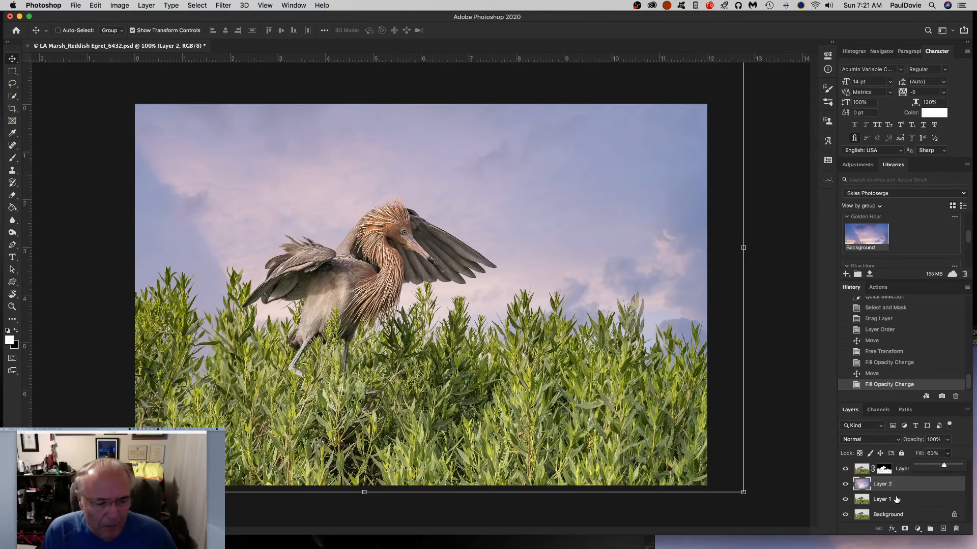
{"action": "left_click", "coordinate": [924, 501]}
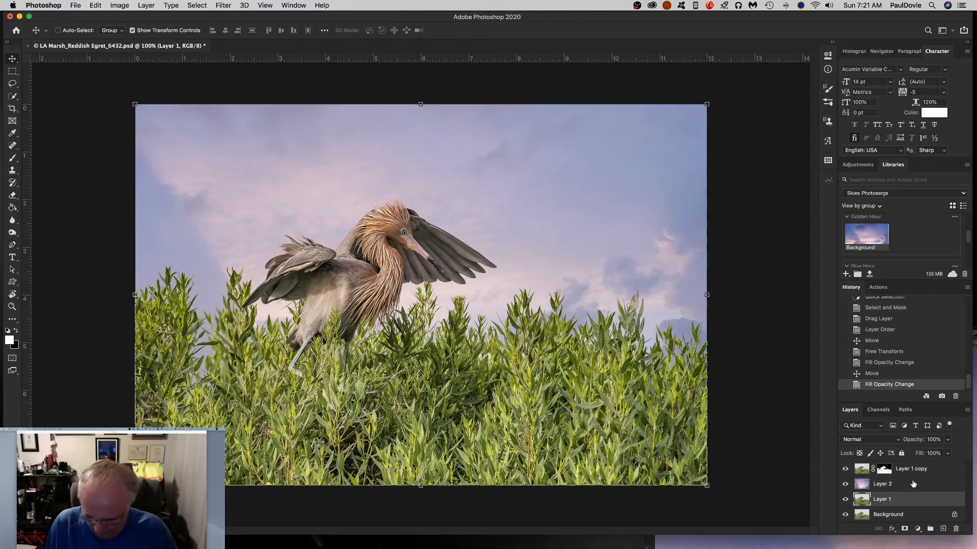
{"action": "key", "text": "alt+shift+super+e"}
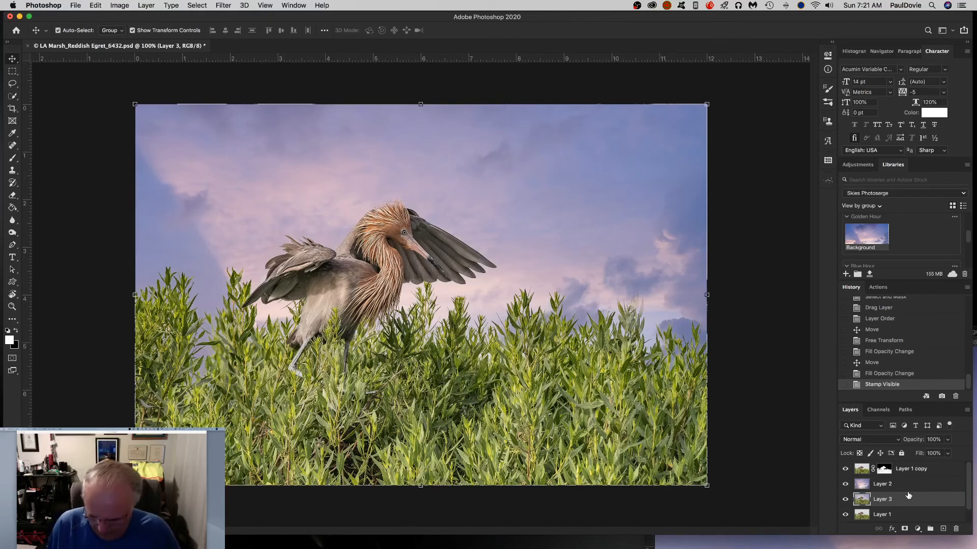
{"action": "key", "text": "super+z"}
Select the top masked layer and stamp all visible layers into a new merged layer.
{"action": "left_click", "coordinate": [865, 467]}
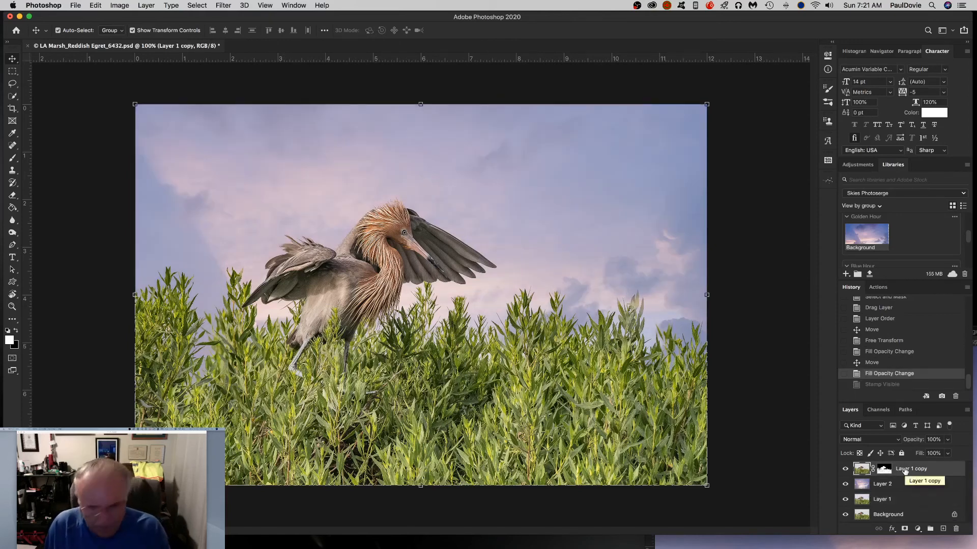
{"action": "key", "text": "super+alt+shift+e"}
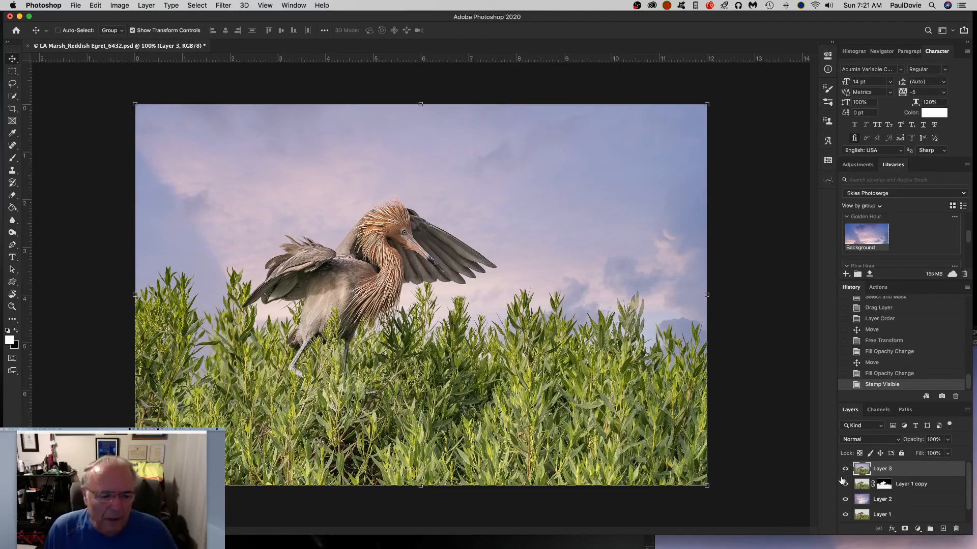